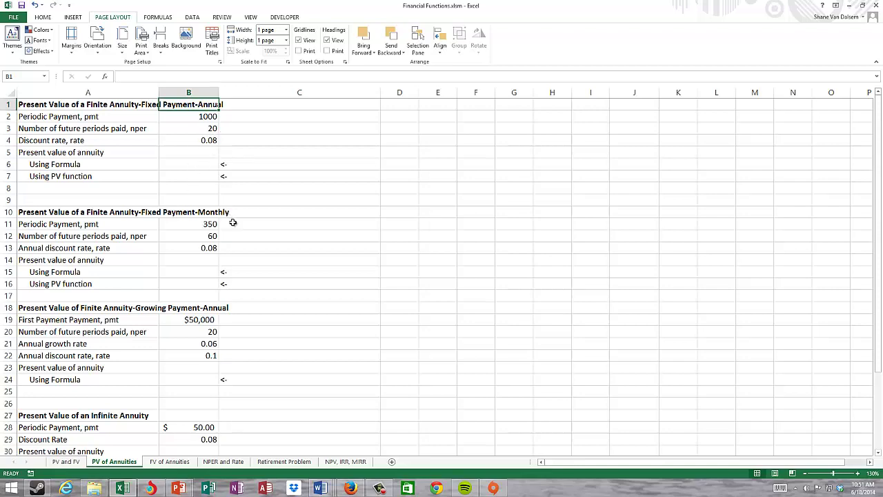
- Look over the annuity problems on the PV of Annuities sheet, down to the first section's formula cell
scroll(235, 238, "up", 1, "ctrl")
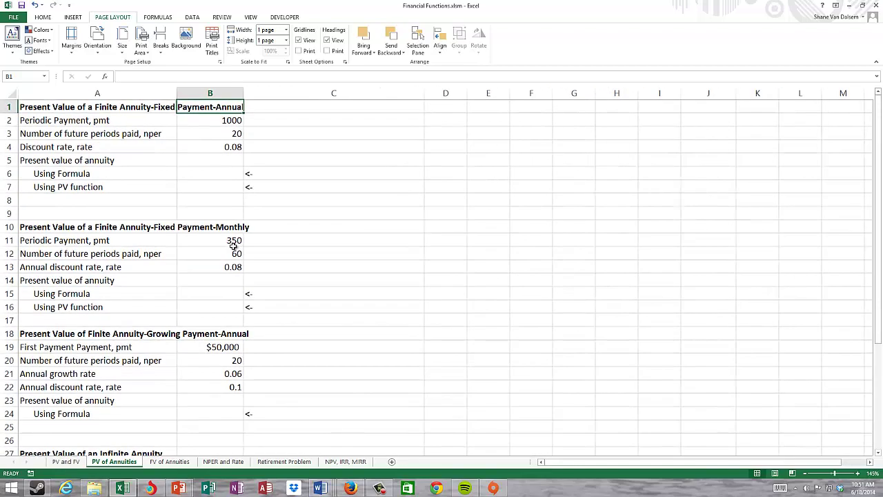
scroll(234, 241, "down", 2)
scroll(235, 243, "up", 2)
key("Down")
key("Down")
key("Down")
key("Down")
key("Down")
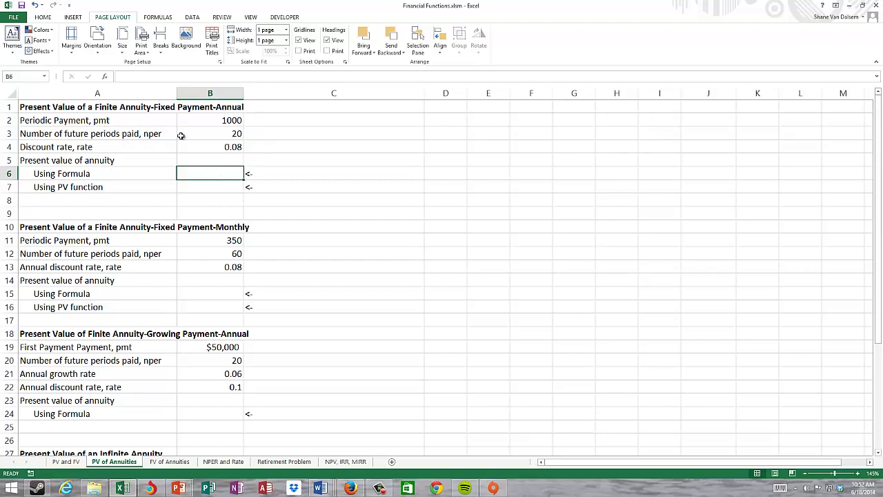
- Apply the dollar Accounting format to the annual annuity's periodic payment in B2
left_click(230, 120)
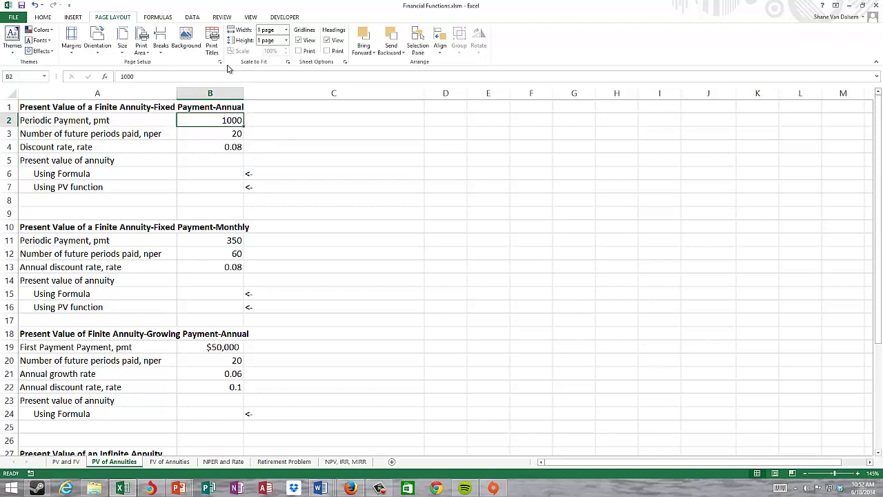
left_click(49, 19)
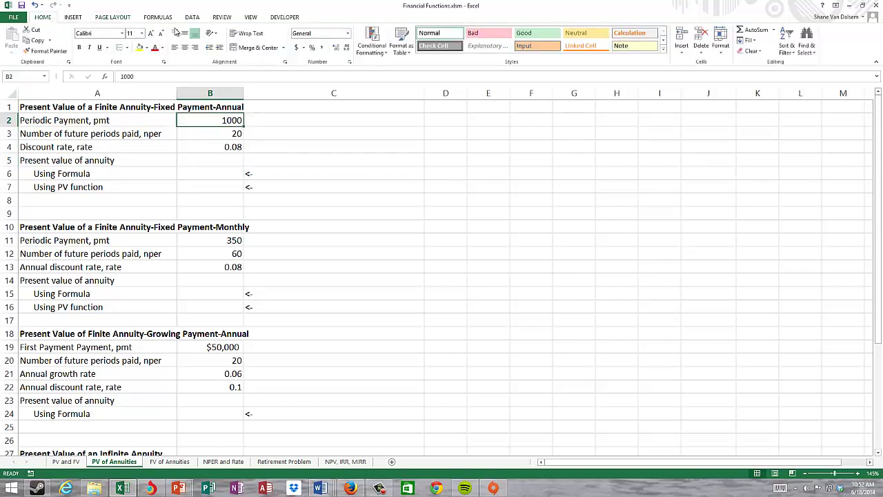
left_click(296, 47)
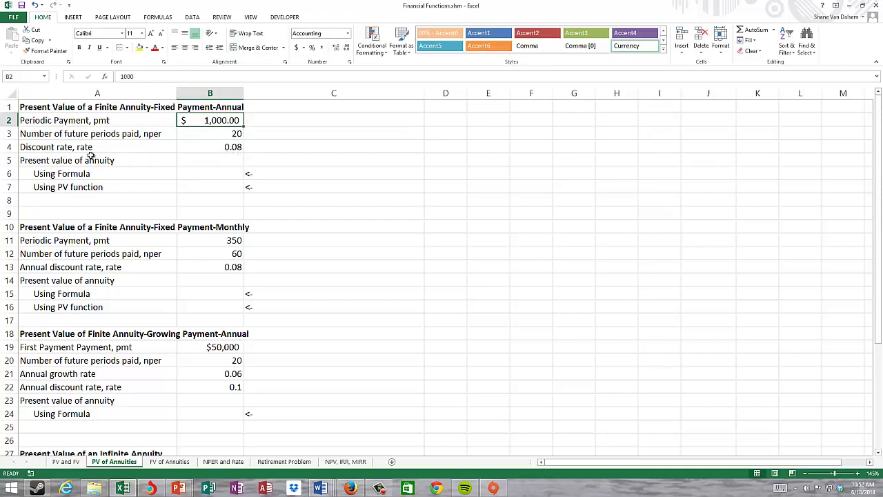
- Enter =B2*(1-(1/(1+B4)^B3))/B4 in B6 to calculate the annual annuity's present value by formula
left_click(210, 149)
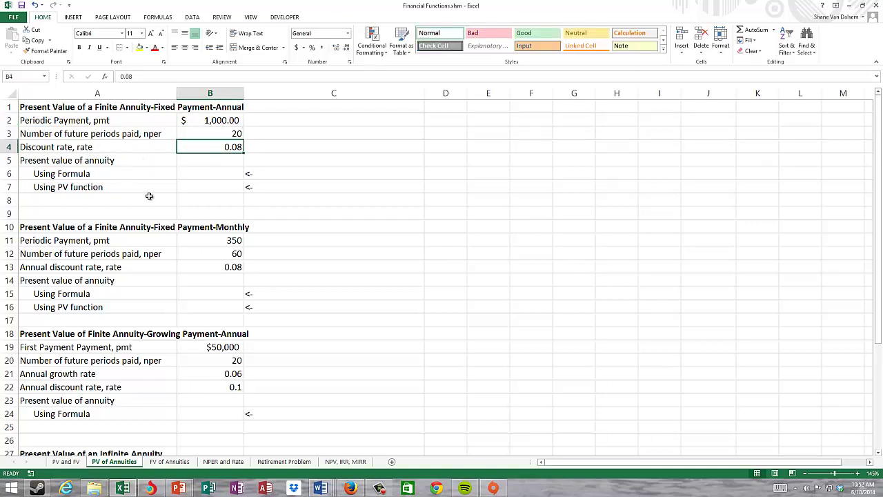
left_click(206, 174)
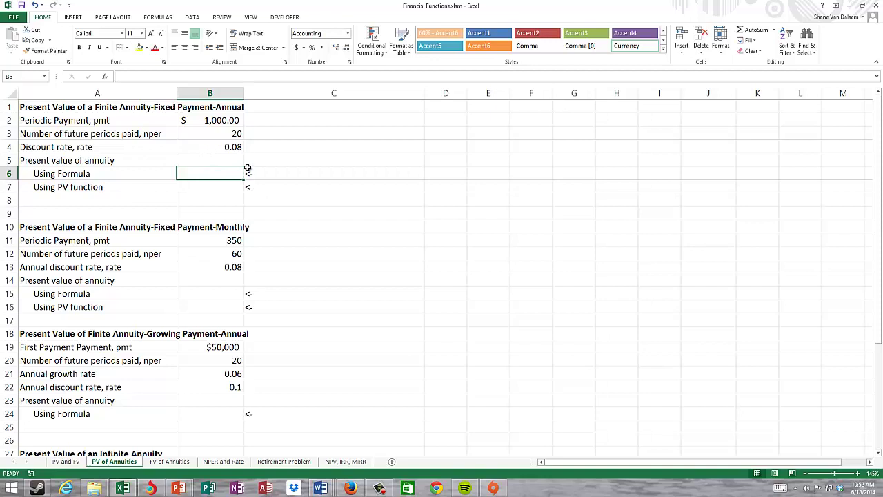
type("=")
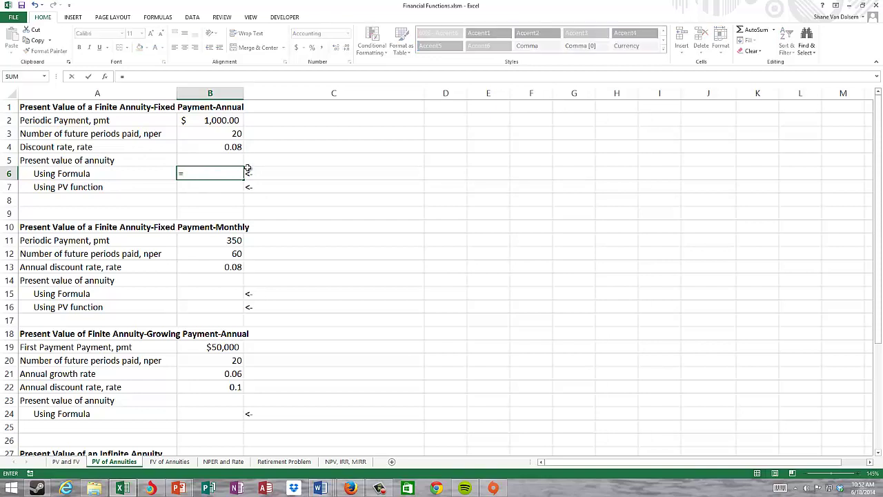
key("Up")
key("Up")
key("Up")
key("Up")
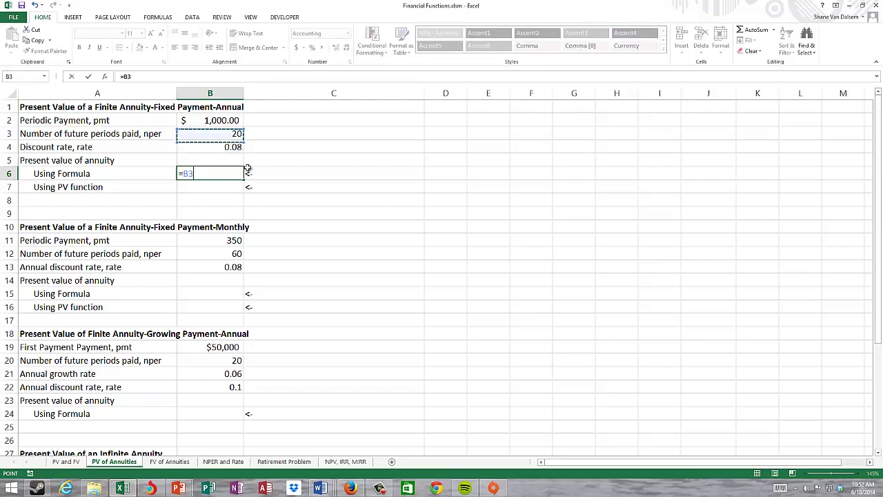
type("*")
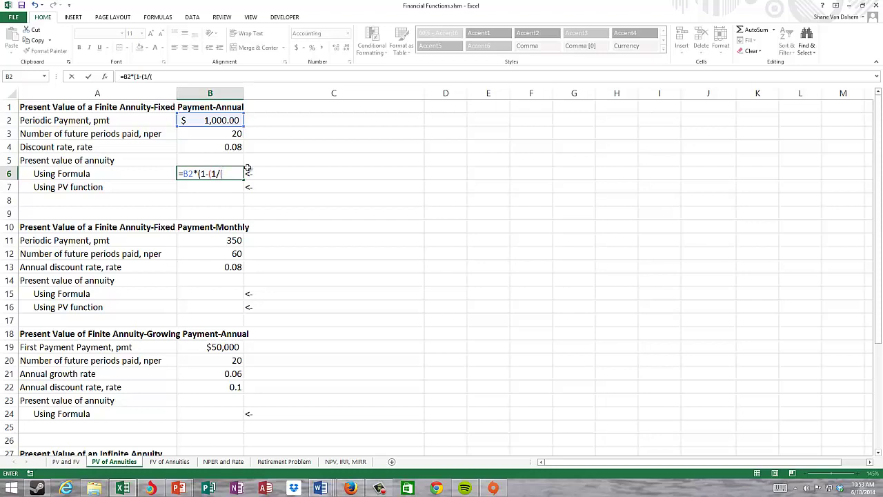
key("Up")
key("Up")
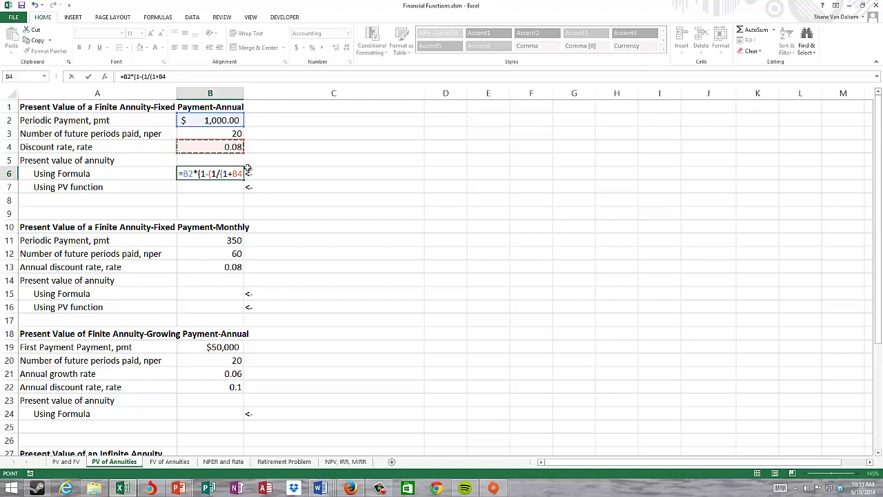
type(")^")
key("Up")
key("Up")
key("Up")
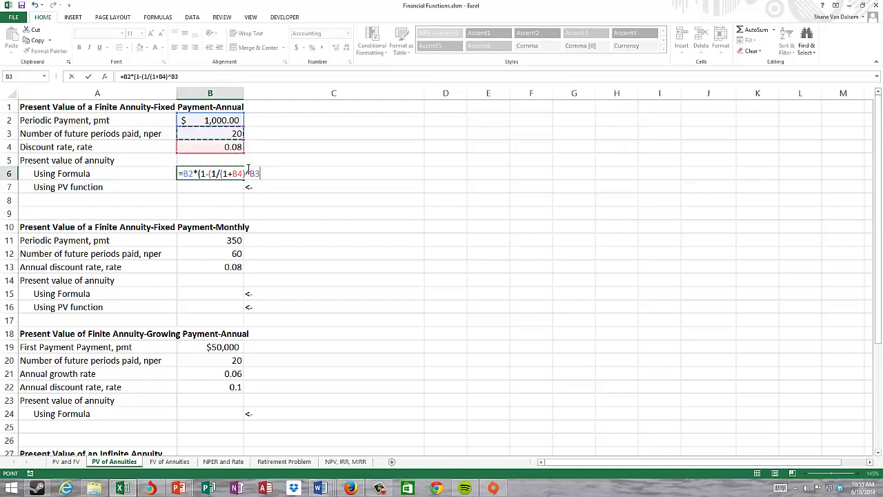
type("))/")
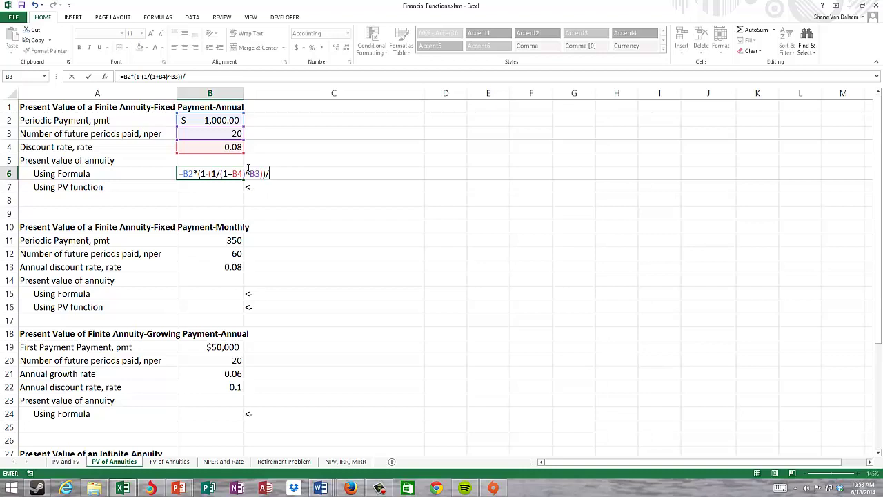
key("Up")
key("Up")
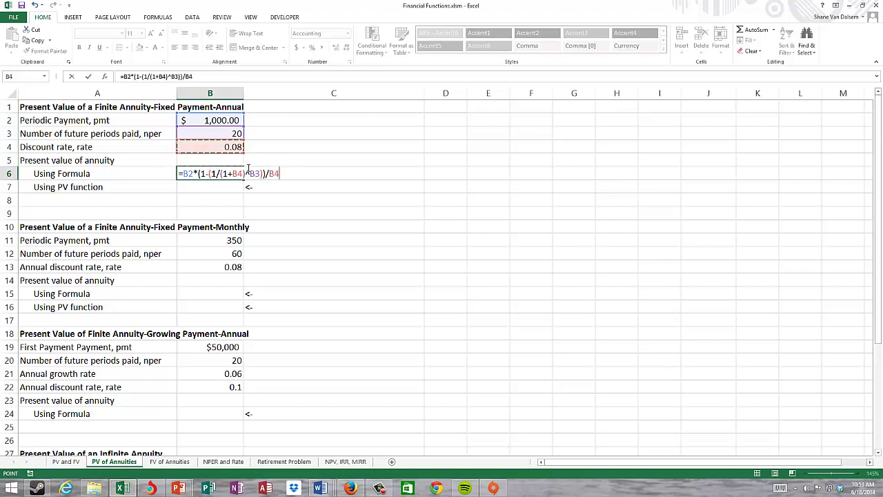
key("Return")
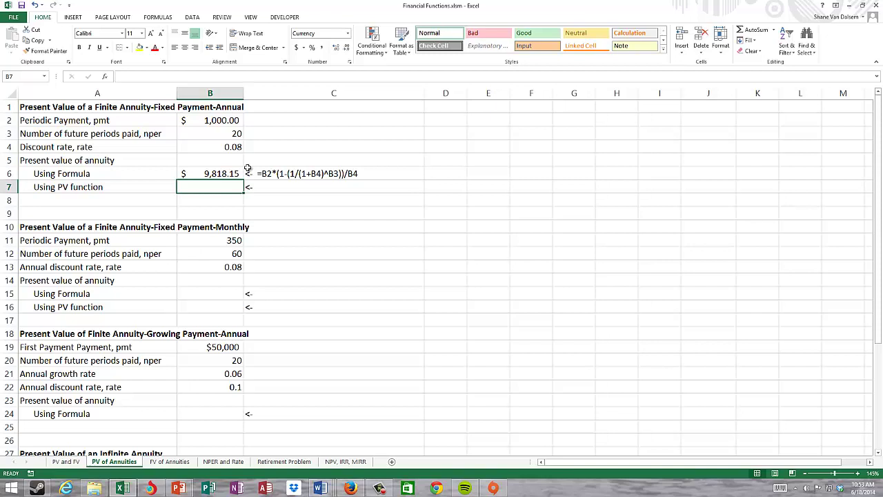
- Calculate the annual annuity's present value in B7 with the function =PV(B4,B3,-B2,0,0)
type("=")
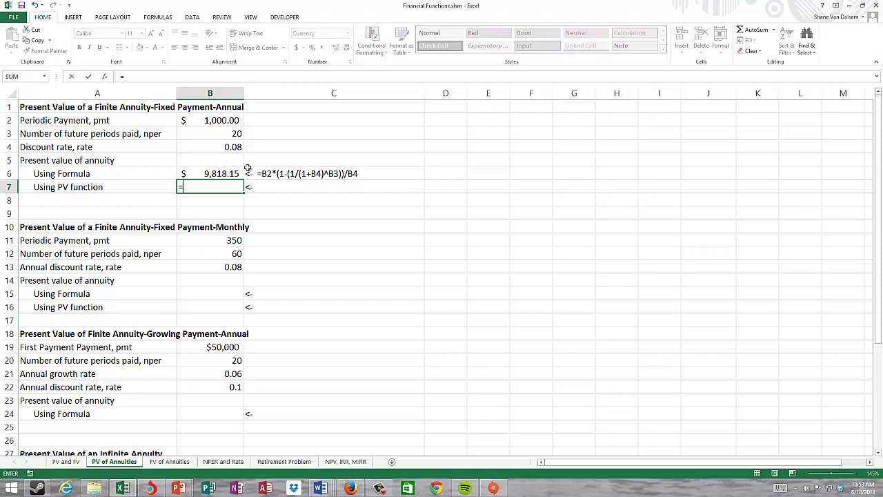
type("pv(")
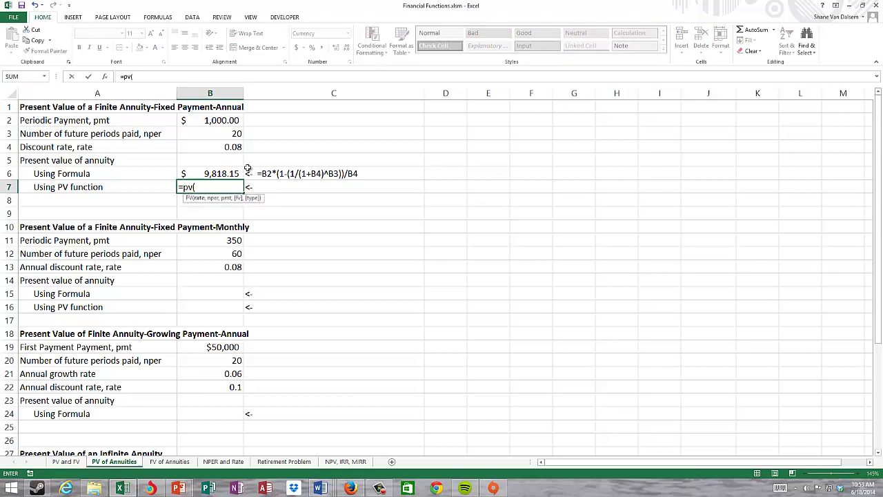
key("Up")
key("Up")
key("Up")
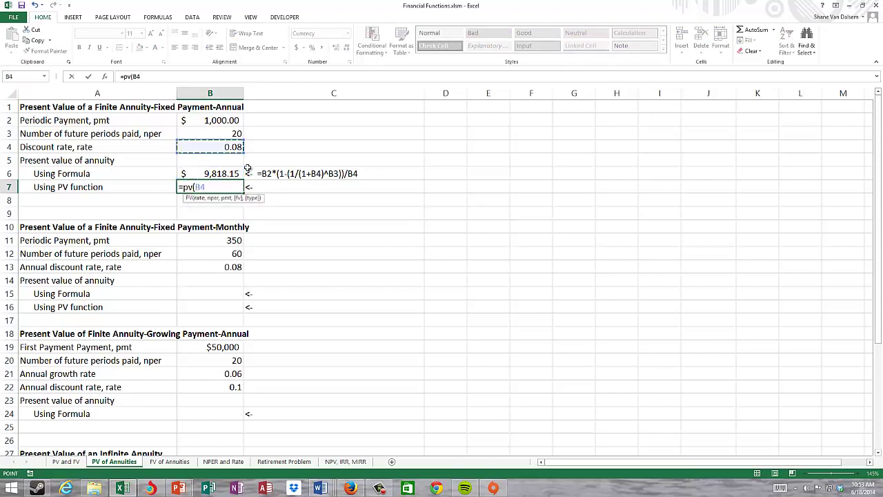
key("Left")
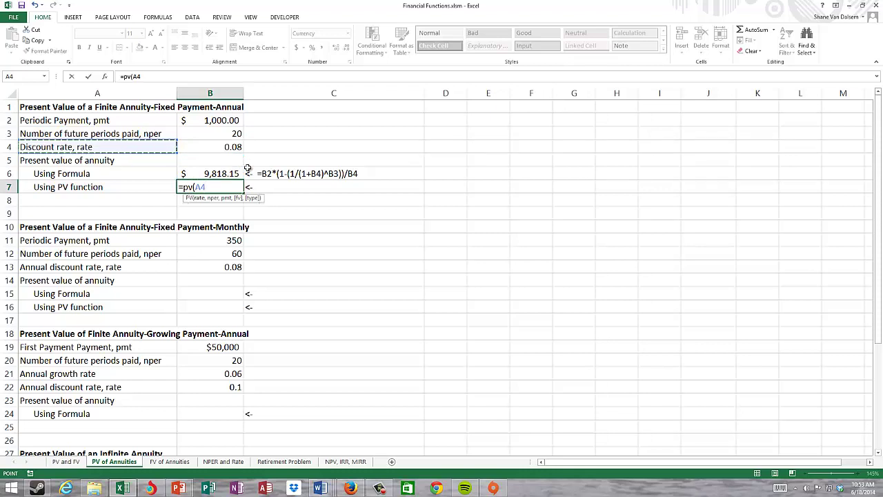
key("Right")
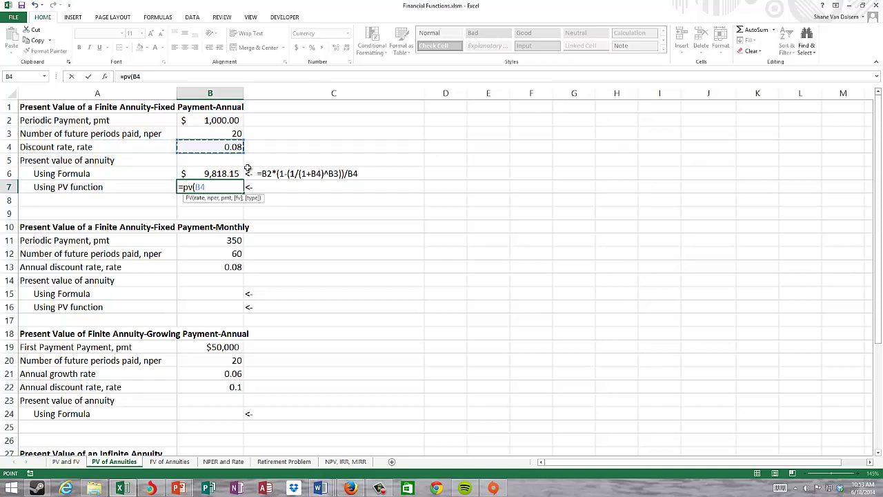
type(",")
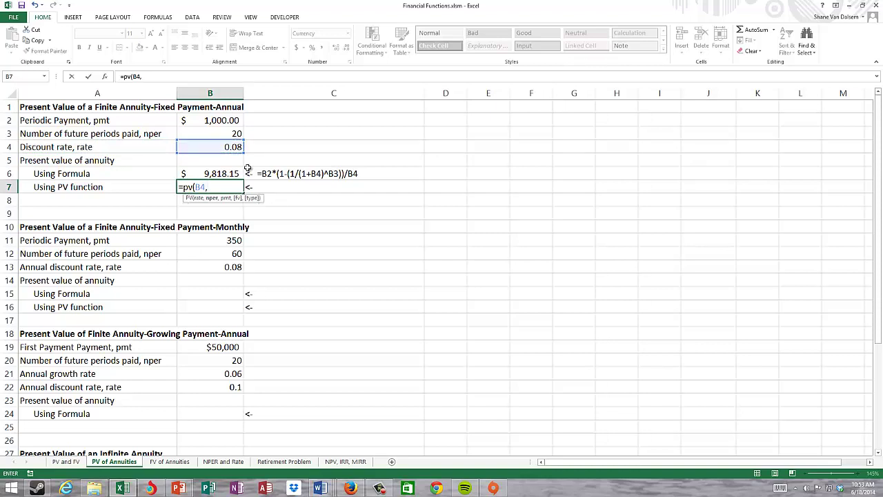
key("Up")
key("Up")
key("Up")
key("Up")
type(",")
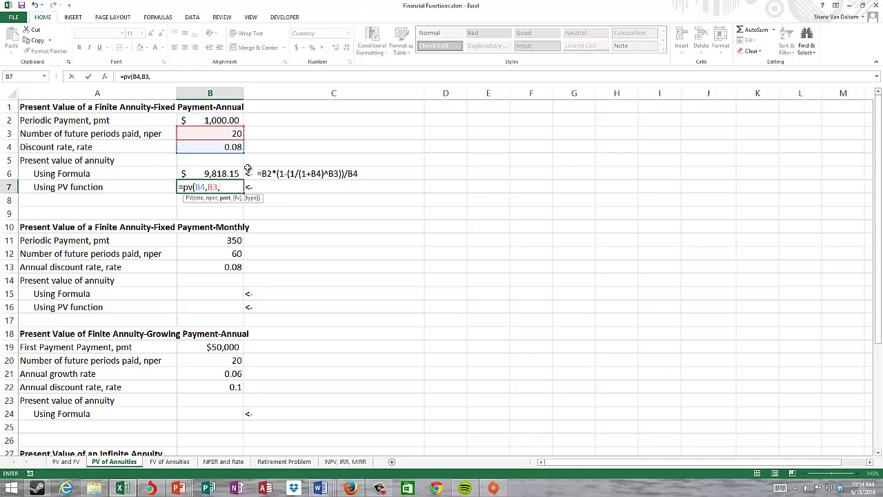
type("-")
key("Up")
key("Up")
key("Up")
key("Up")
key("Up")
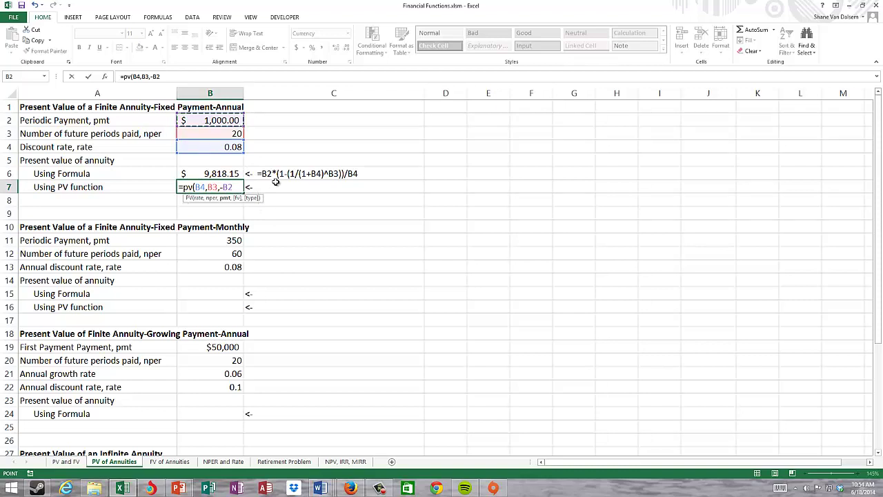
type(",0,0)")
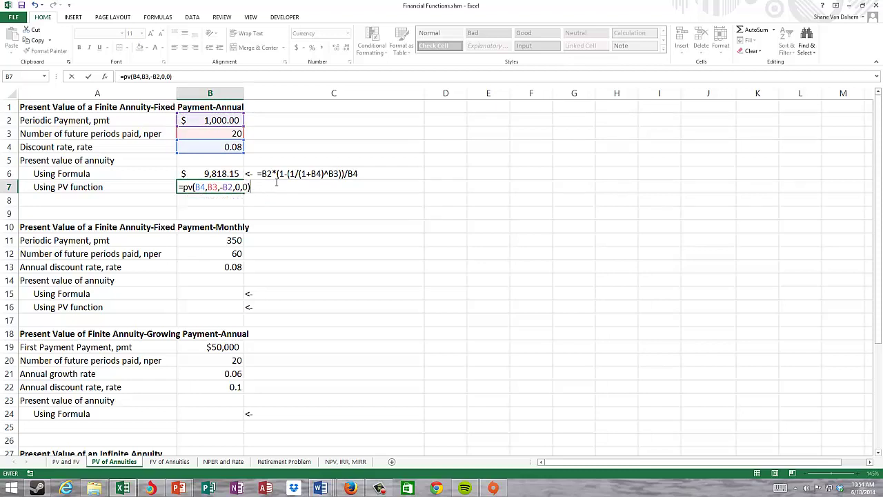
key("Return")
key("Up")
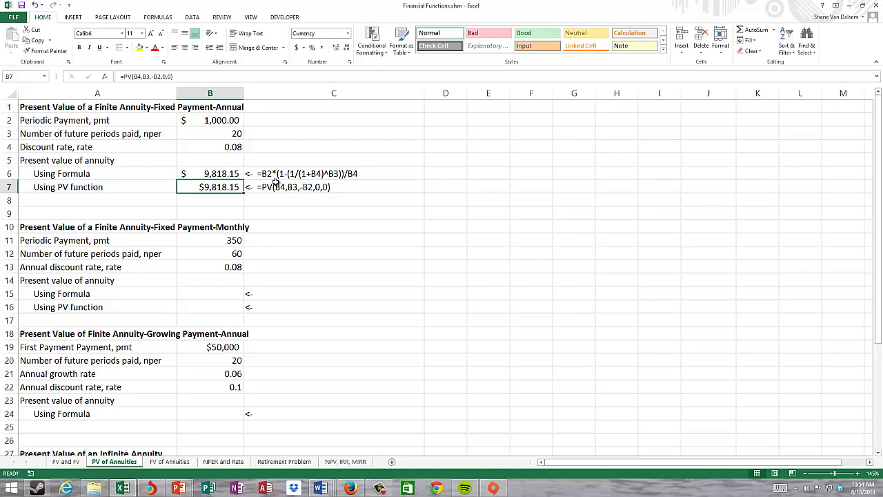
- Review the monthly annuity's periodic payment, number of periods and annual discount rate
key("Down")
key("Down")
key("Down")
key("Left")
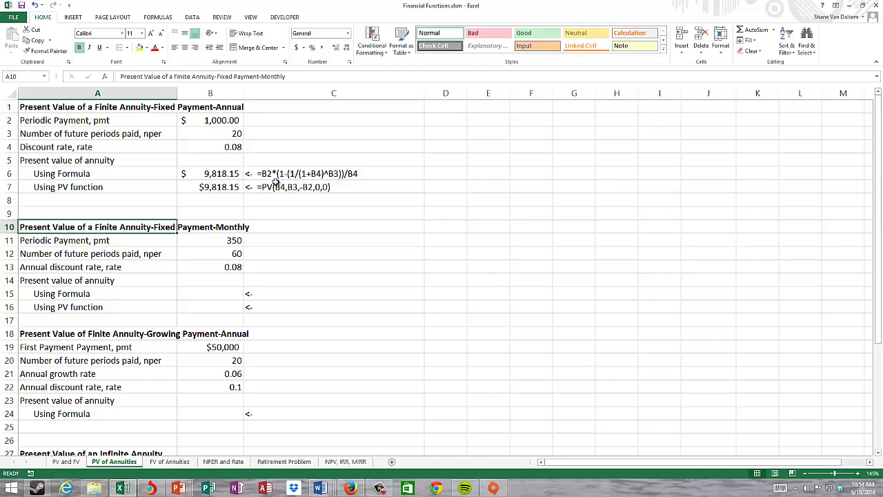
key("Down")
key("Down")
key("Right")
key("Down")
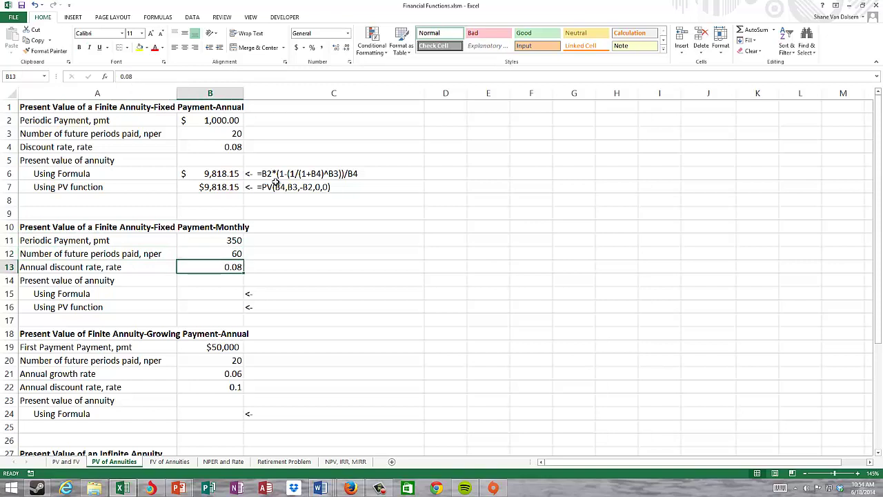
key("Left")
key("Right")
key("Down")
key("Down")
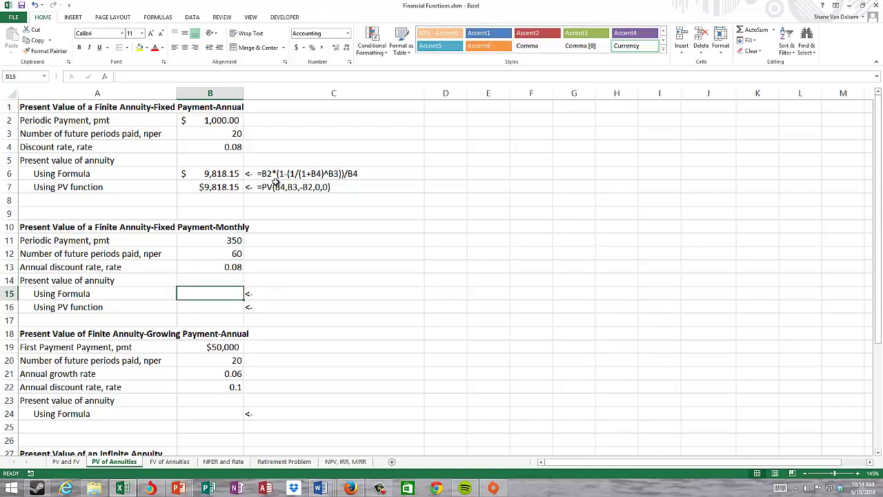
- Examine the annual annuity formula in B6 and its text display in C6 as a model for the monthly case
key("Up")
key("Up")
key("Up")
key("Up")
key("Up")
key("Up")
key("Up")
key("Up")
key("Up")
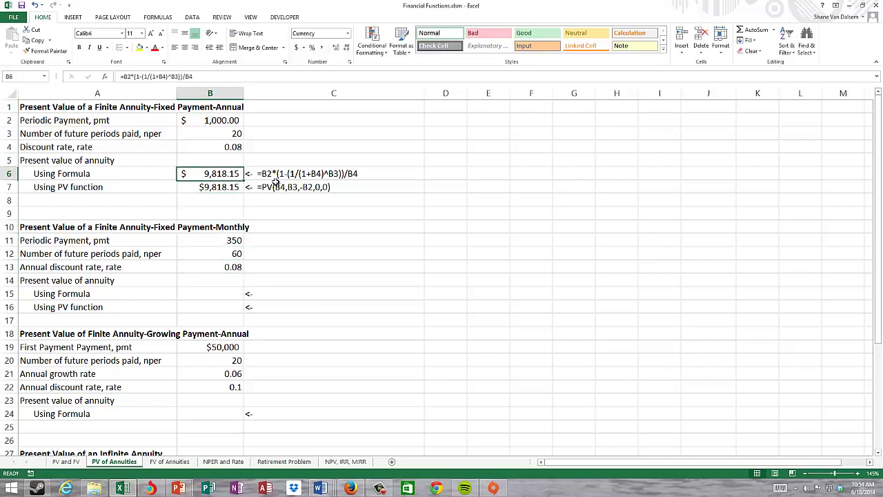
key("Right")
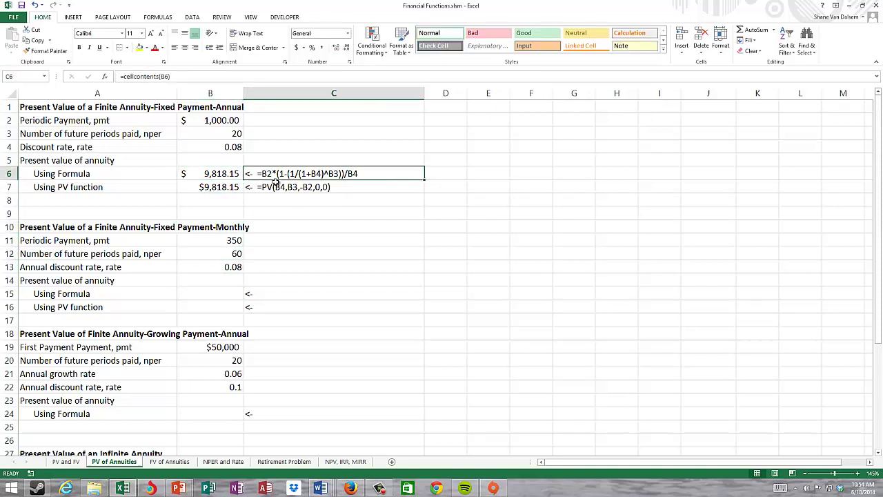
key("Left")
key("Right")
- Enter =B11*(1-(1/(1+(B13/12))^B12))/(B13/12) in B15 to calculate the monthly annuity's present value by formula
key("Down")
key("Down")
key("Down")
key("Down")
key("Down")
key("Down")
key("Down")
key("Down")
key("Down")
key("Down")
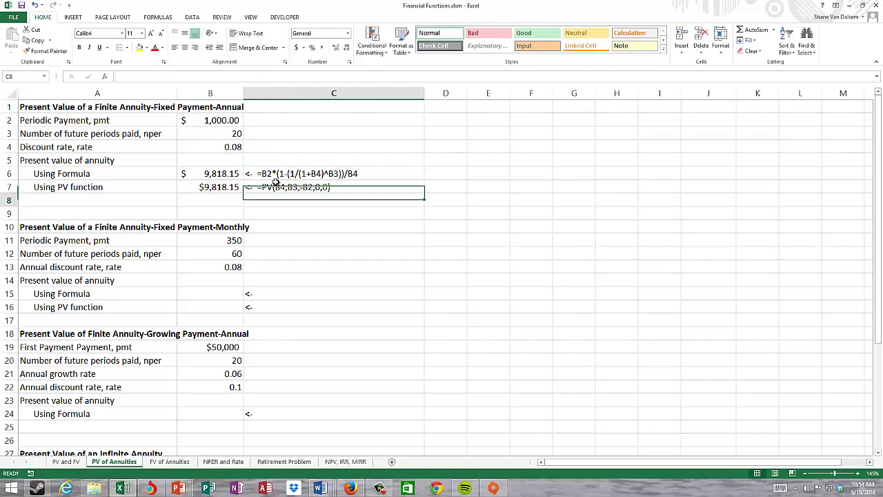
key("Left")
key("Up")
key("F2")
type("=")
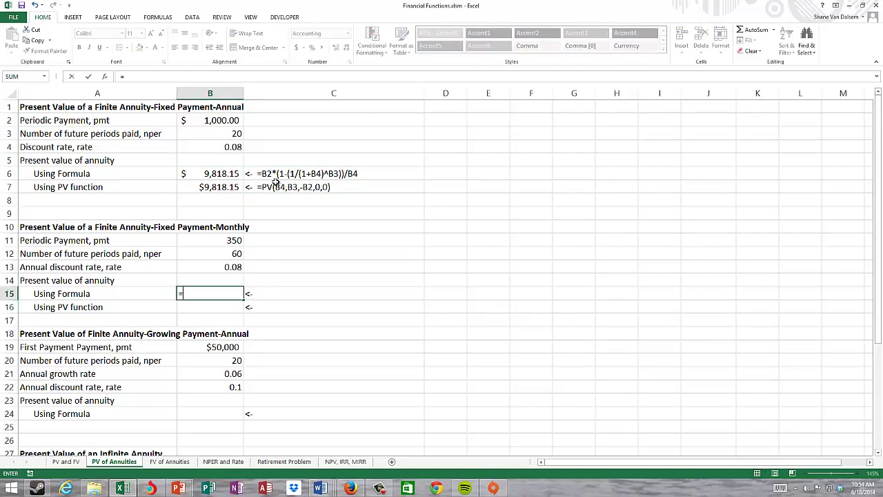
key("Up")
key("Up")
key("Up")
key("Up")
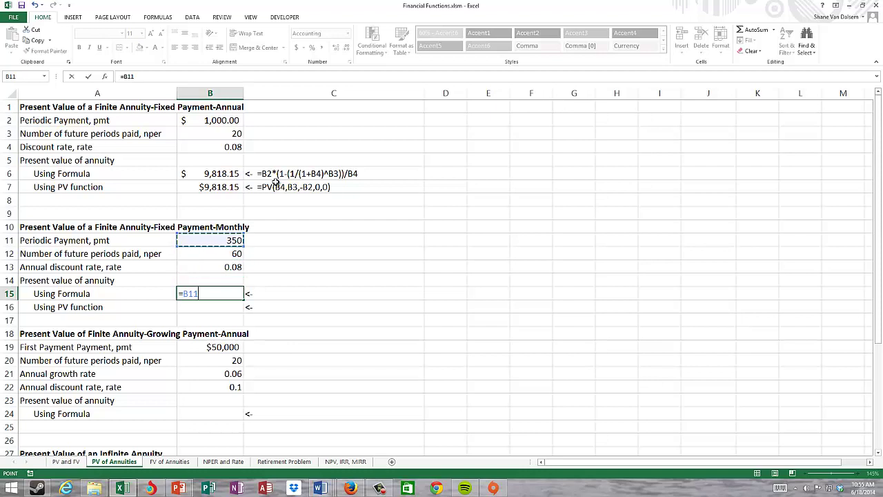
type("*(1-(")
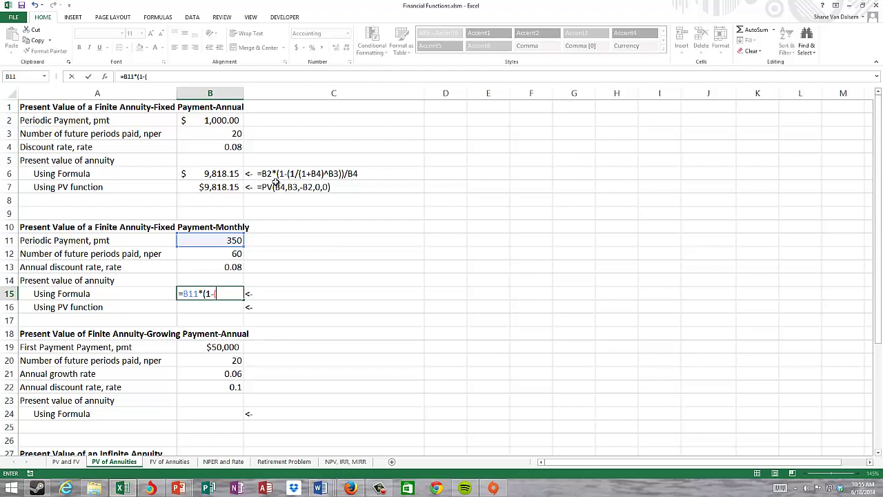
type("1/(1+(")
key("Up")
key("Up")
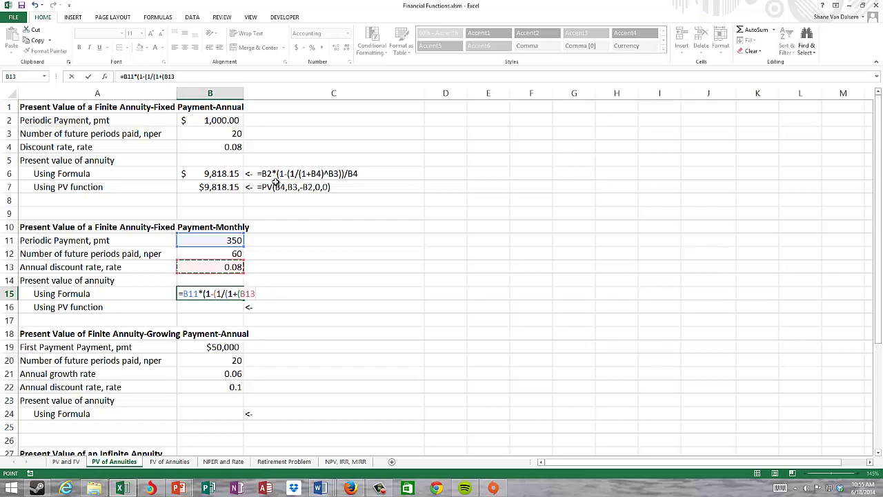
type("/12")
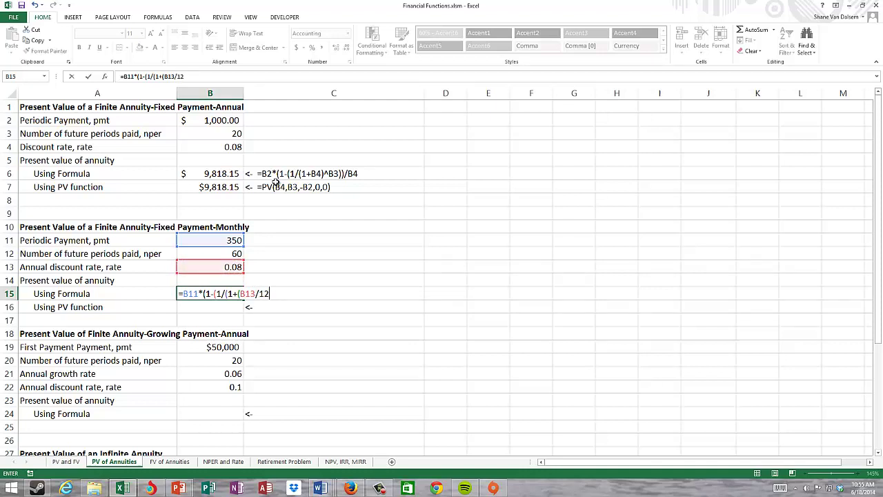
type("))^")
key("Up")
key("Up")
key("Up")
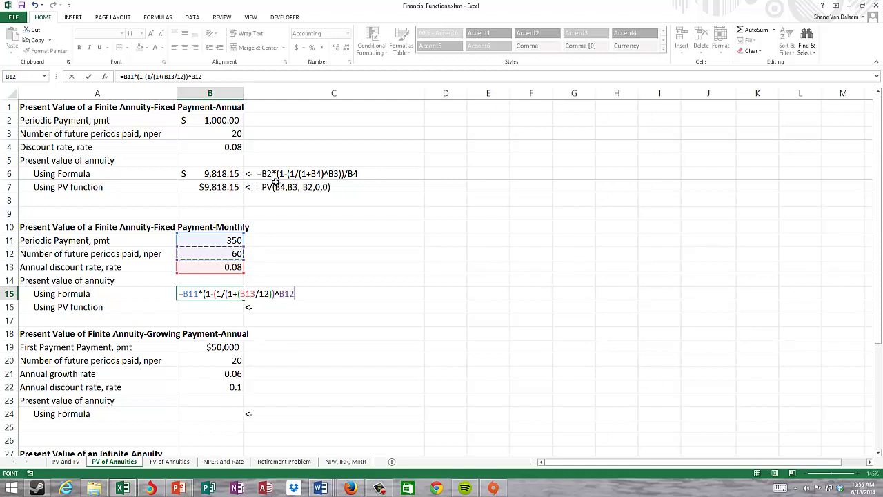
type(")")
type("/(")
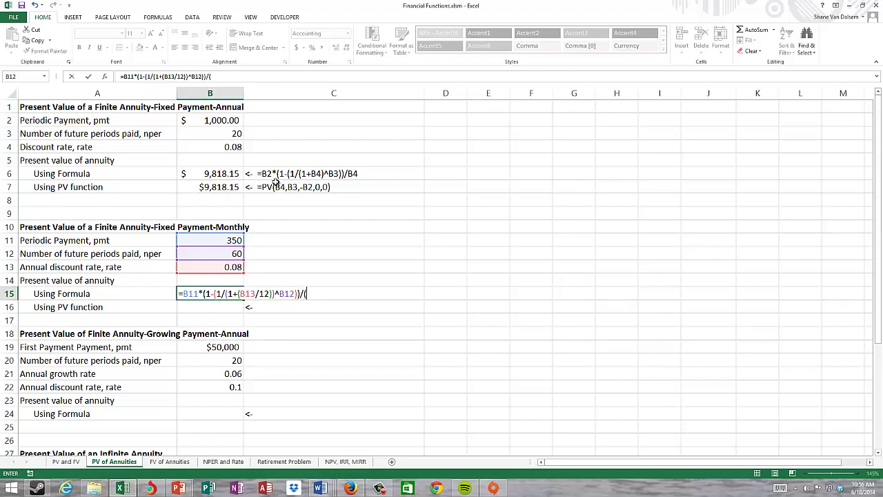
key("Up")
key("Up")
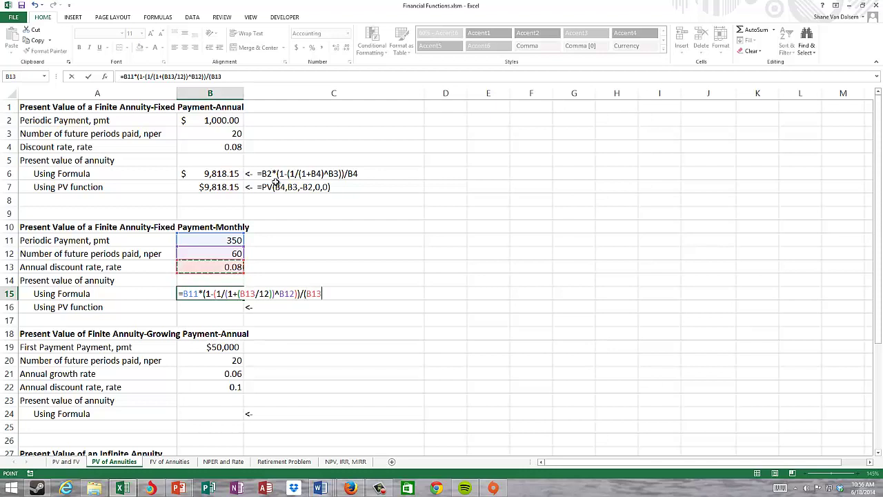
type("/12)")
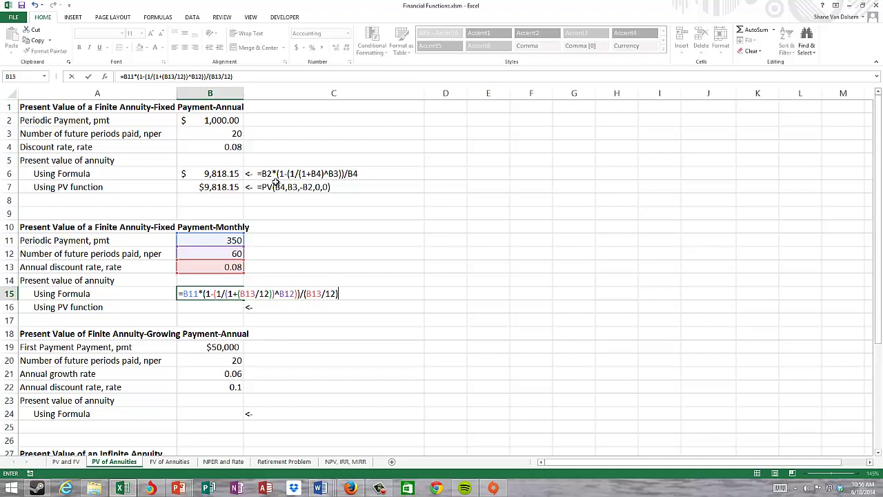
key("Return")
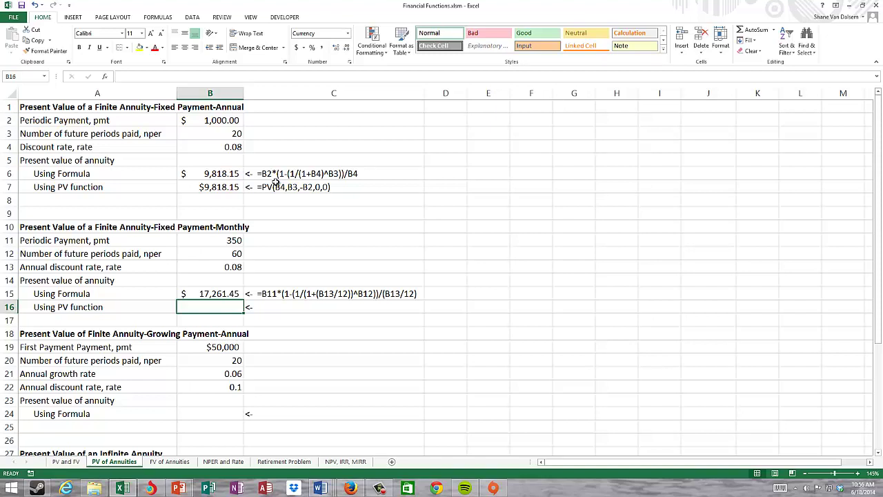
- Calculate the monthly annuity's present value in B16 with the function =PV(B13/12,B12,-B11,0,0)
type("=pv(")
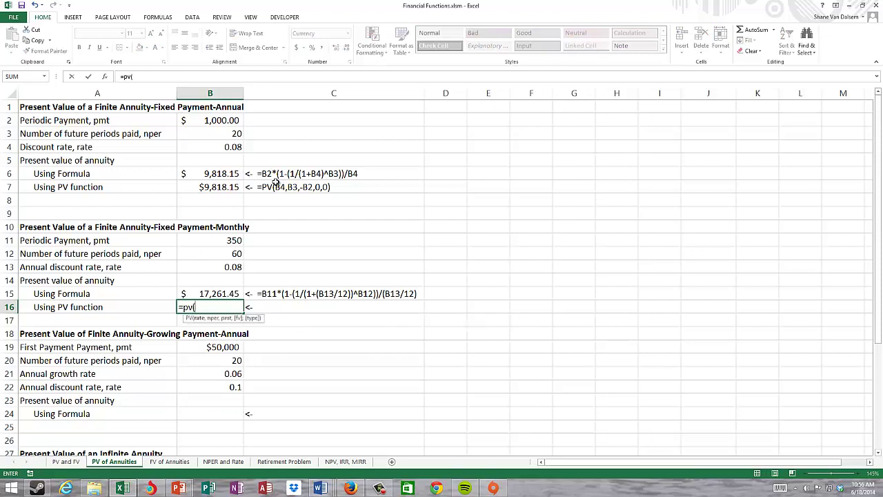
key("Up")
key("Up")
key("Up")
type("/12")
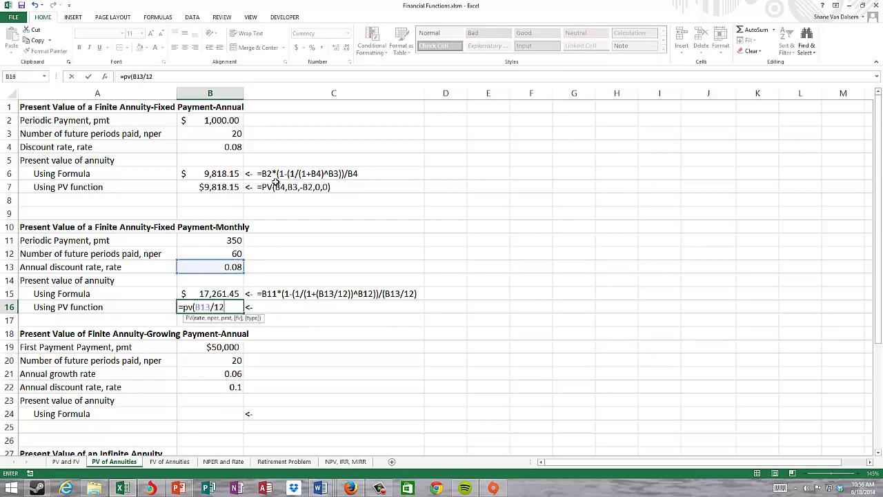
type(",")
key("Up")
key("Up")
key("Up")
key("Up")
type(",")
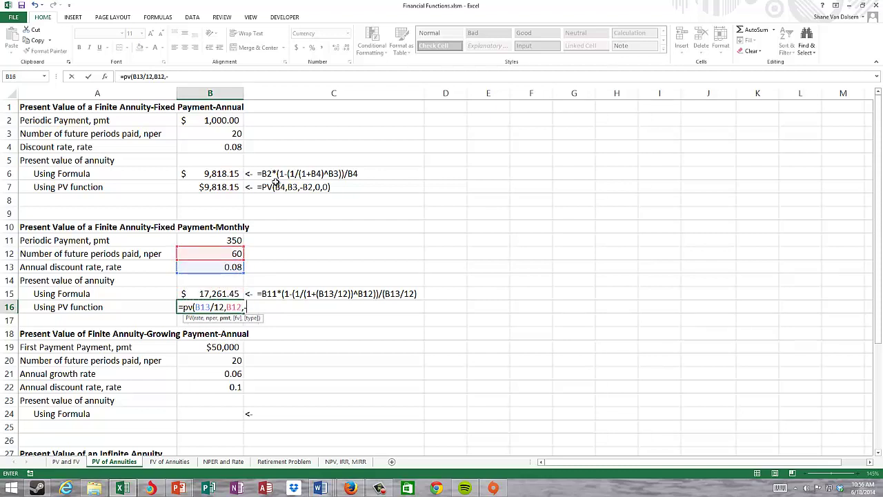
type("-")
key("Up")
key("Up")
key("Up")
key("Up")
key("Up")
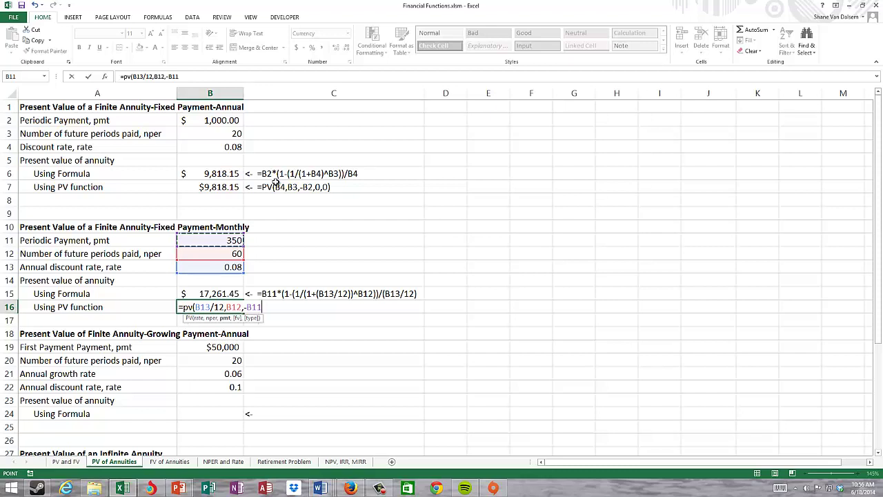
type(",0,")
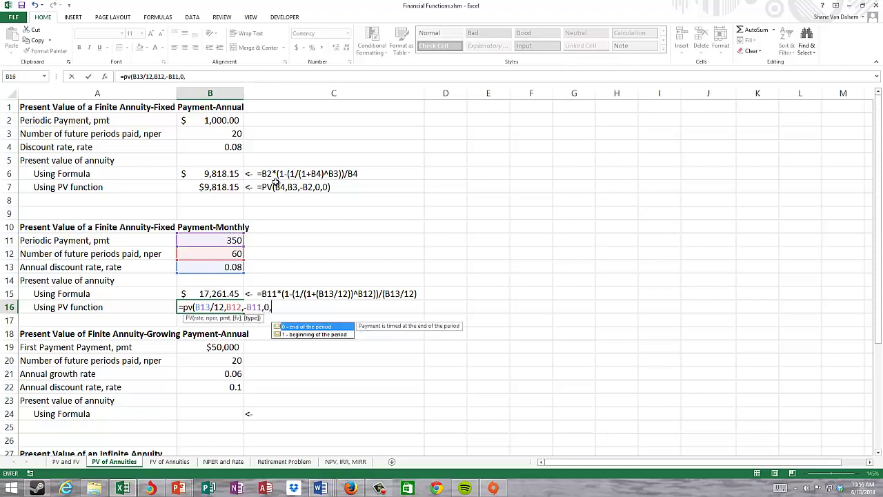
type("0)")
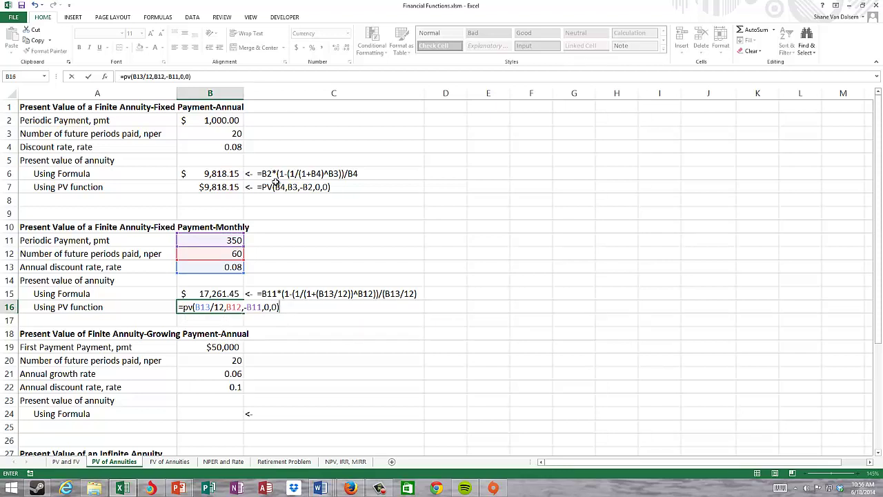
key("Return")
key("Up")
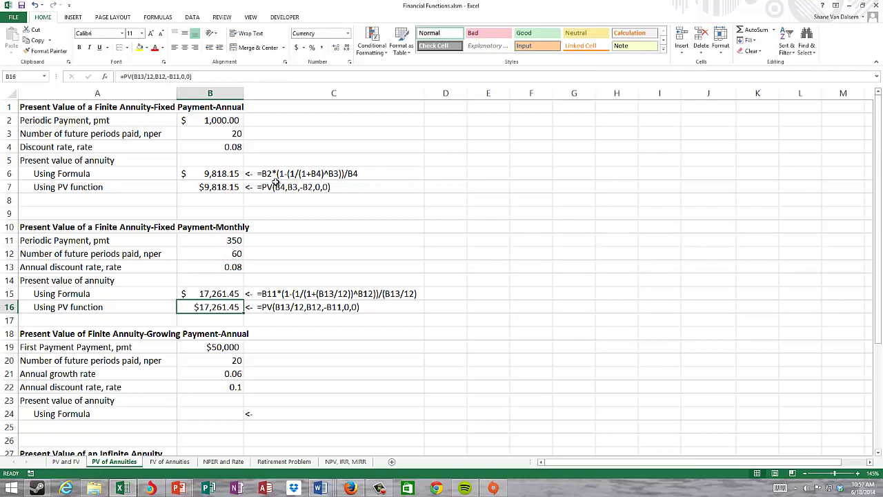
- Select B24 for the growing annuity, consult the growing-payment formula on the PowerPoint annuities slide, and return to the Excel workbook
key("Down")
key("Down")
key("Down")
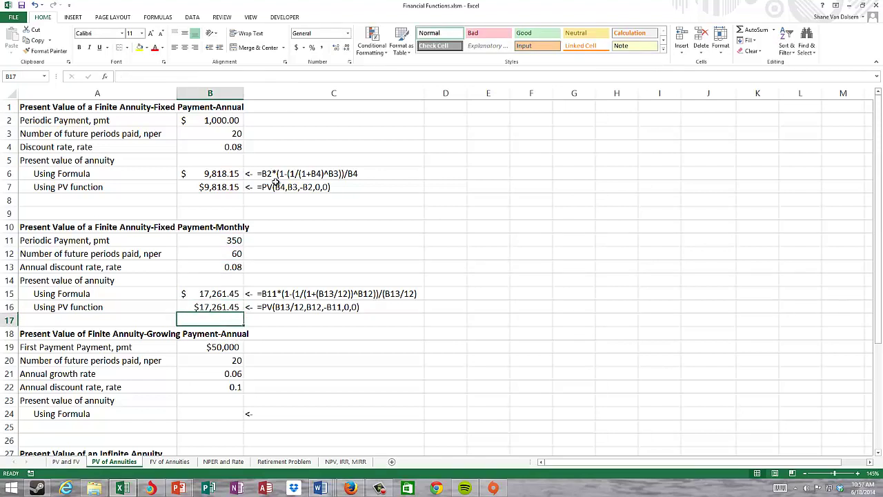
key("Down")
key("Down")
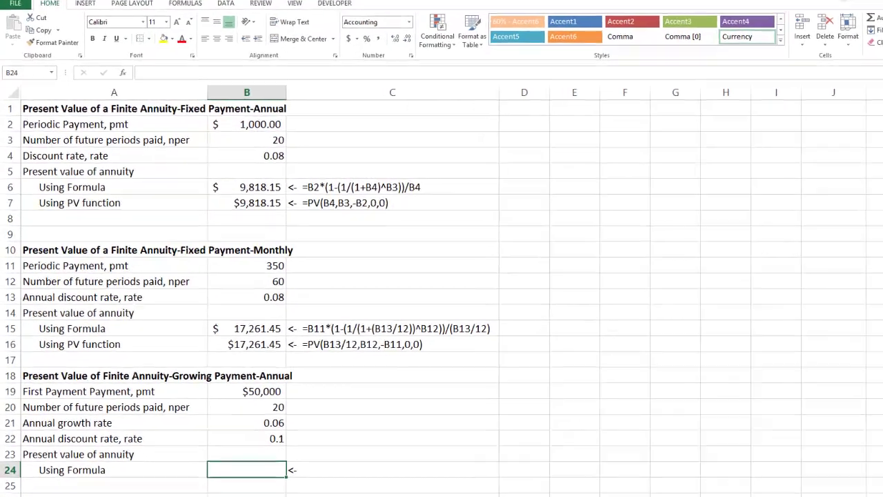
key("alt+Tab")
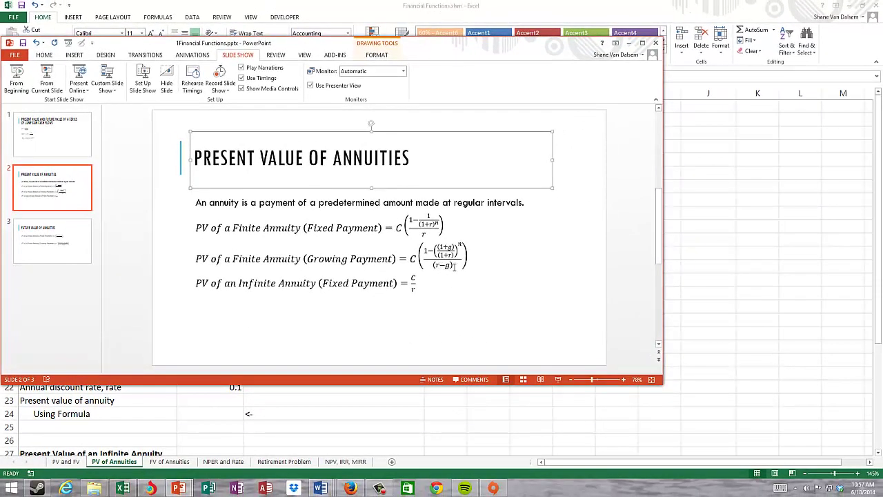
left_click(362, 410)
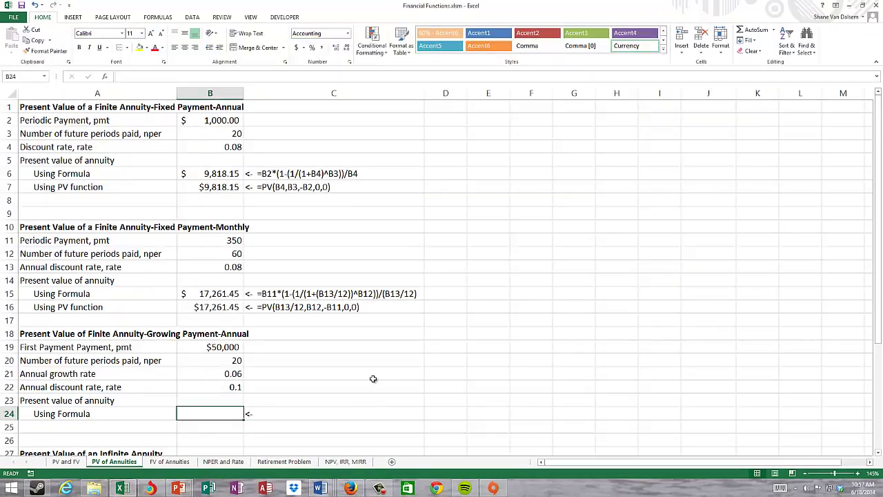
- Enter =B19*(1-((1+B21)/(1+B22))^B20)/(B22-B21) in B24 to calculate the growing annual annuity's present value
type("=")
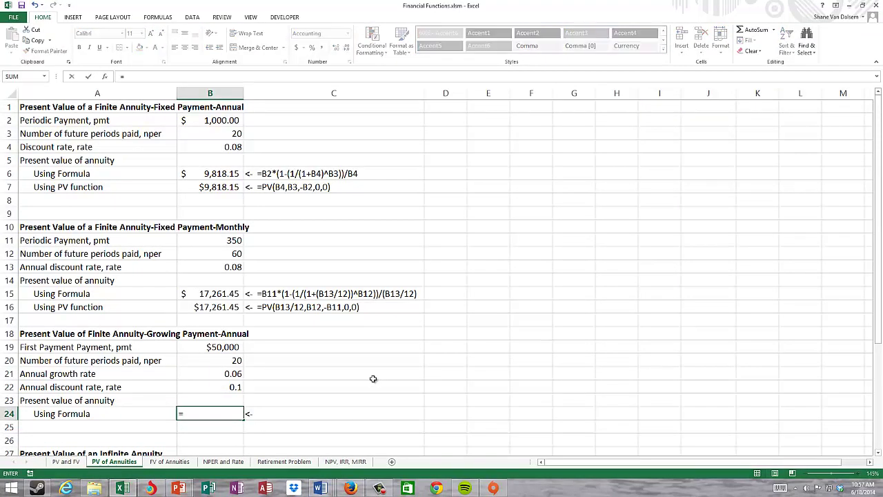
key("Up")
key("Up")
key("Up")
key("Up")
key("Up")
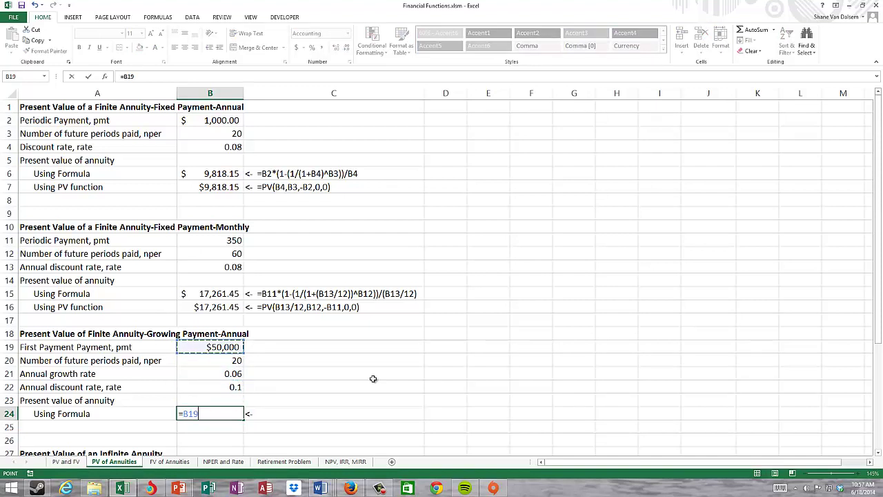
type("*(1-")
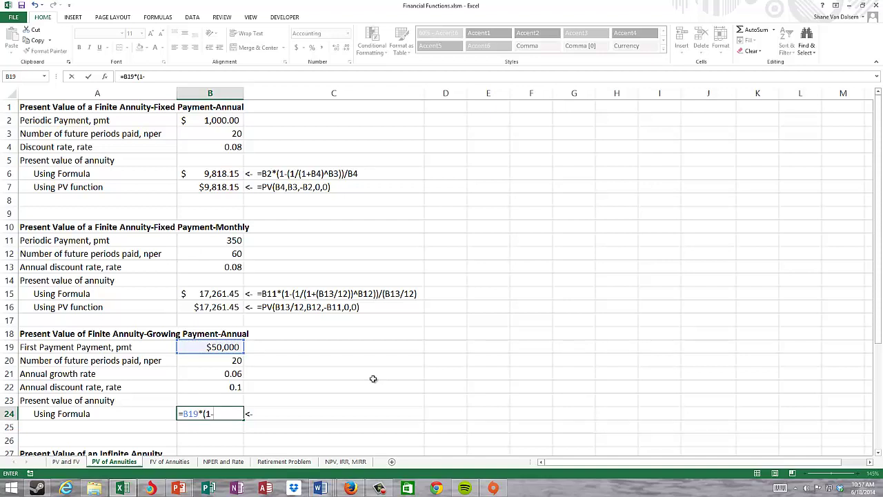
type("((1+")
key("Up")
key("Up")
key("Up")
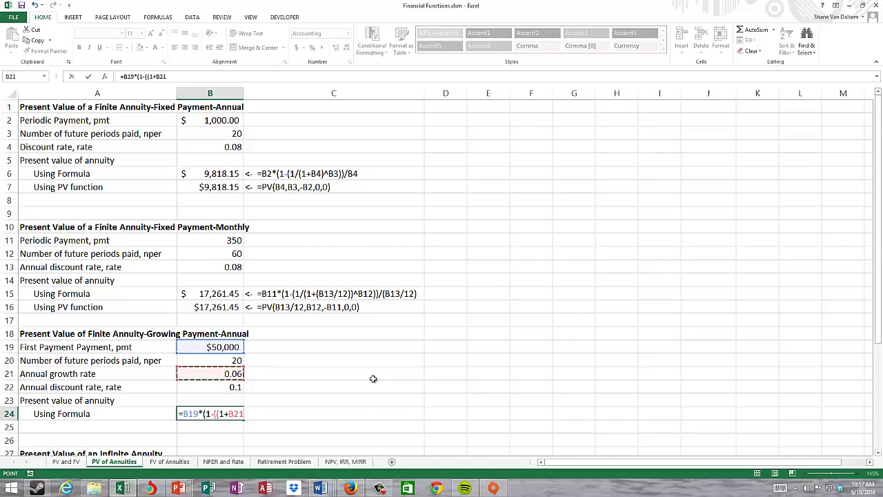
type(")/(")
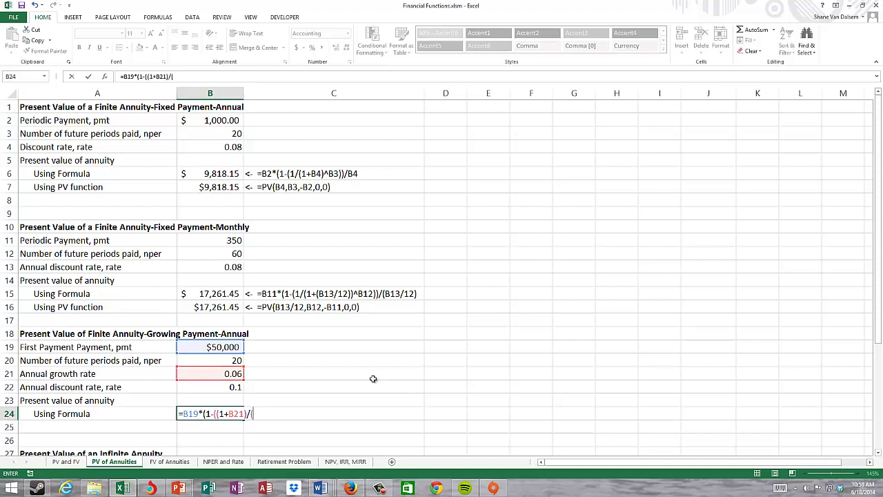
type("1+")
key("Up")
key("Up")
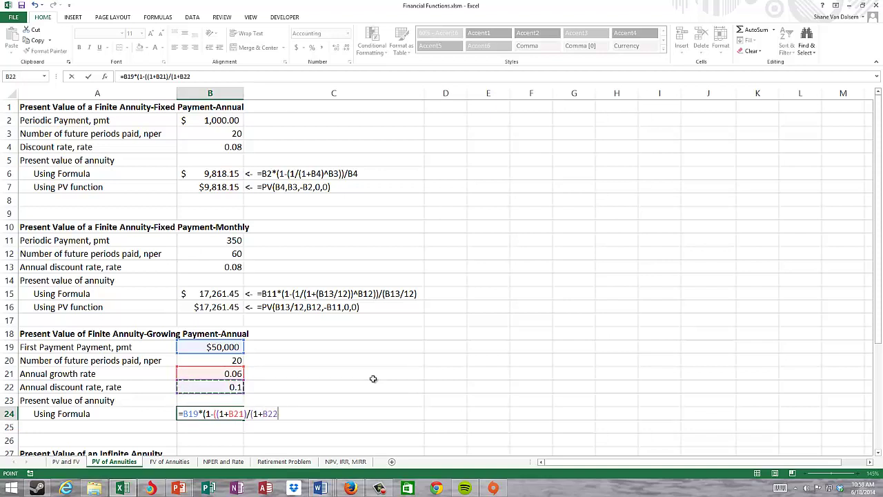
type("))")
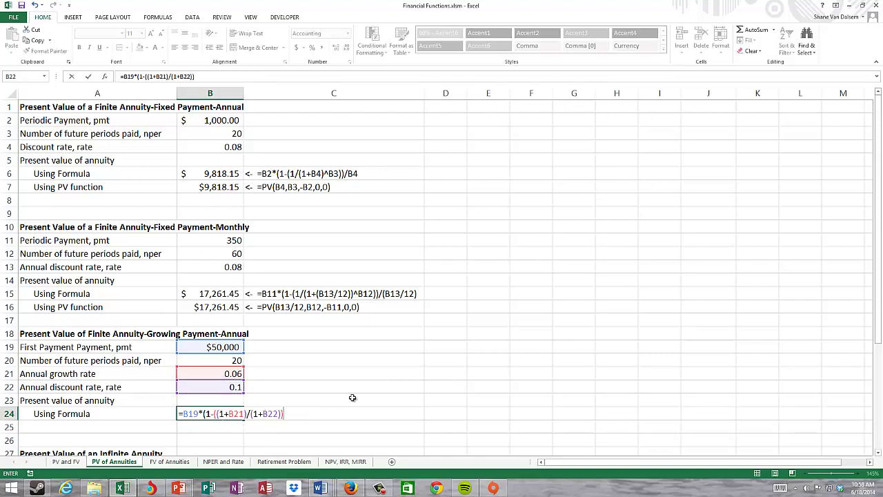
type("^")
key("Up")
key("Up")
key("Up")
key("Up")
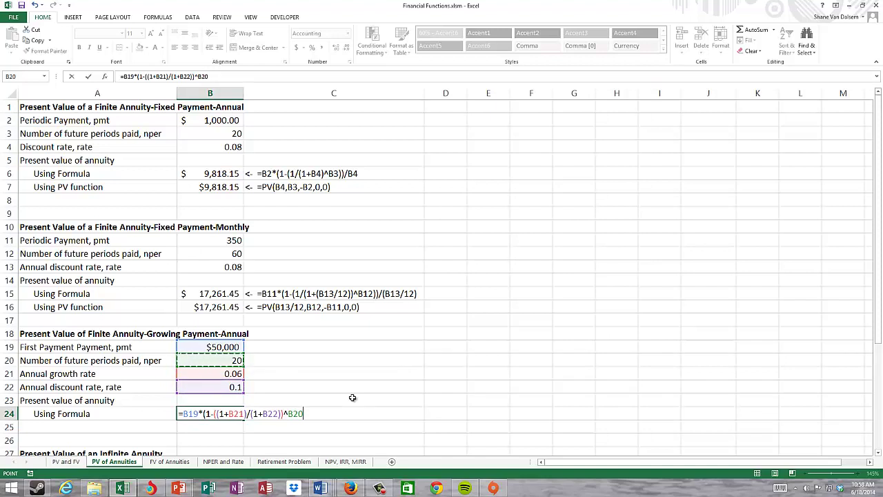
type(")/(")
key("Up")
key("Up")
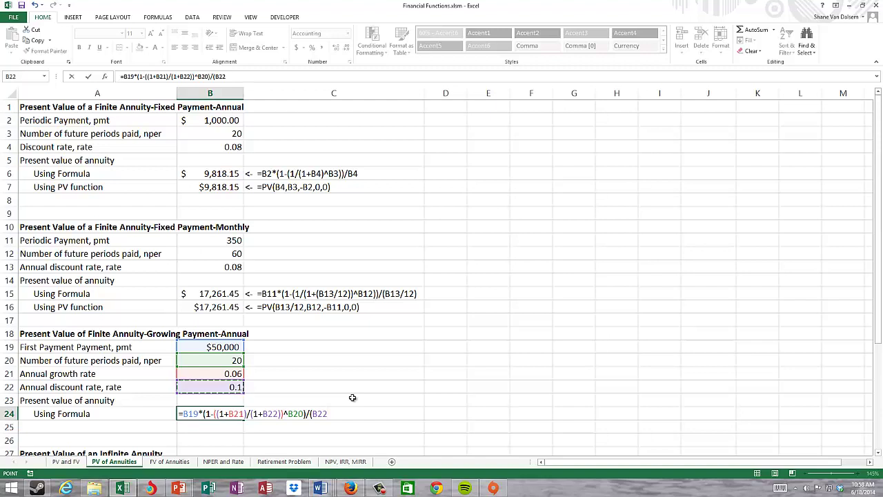
type("-")
key("Up")
key("Up")
key("Up")
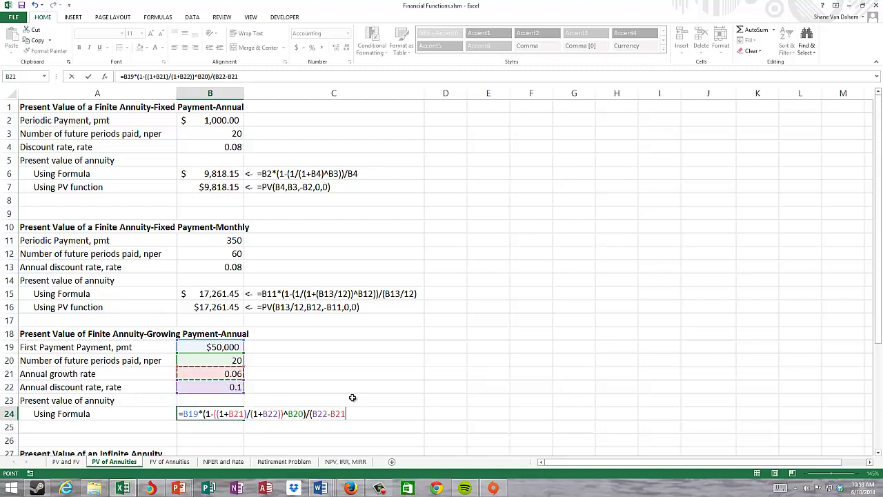
type(")")
key("Return")
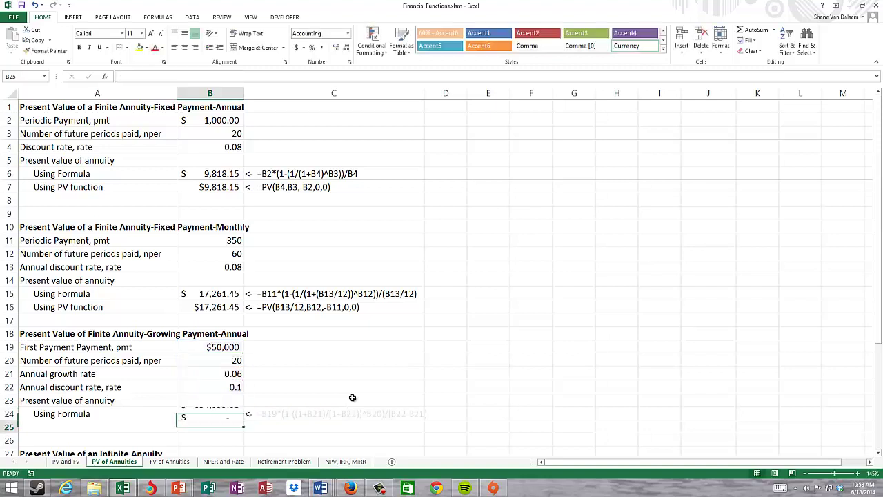
key("Up")
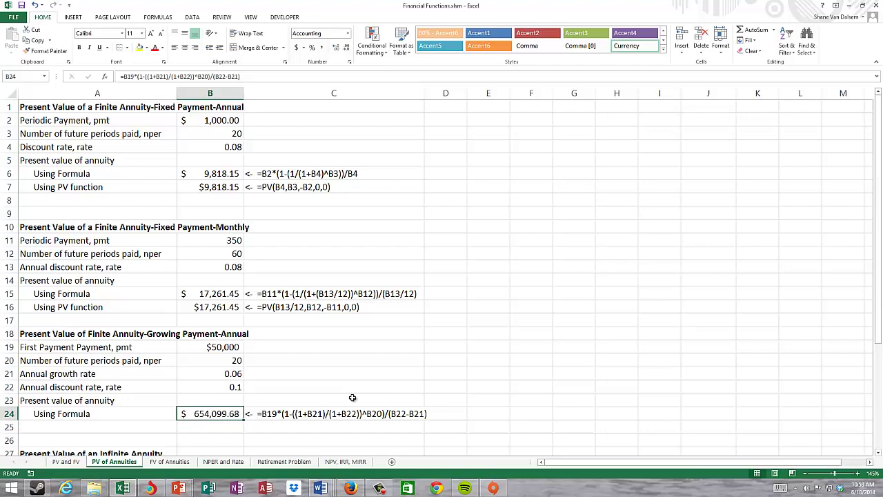
- Examine the Present Value of an Infinite Annuity section in rows 27 to 31, including its periodic payment and discount rate
key("Down")
key("Down")
key("Down")
key("Down")
key("Down")
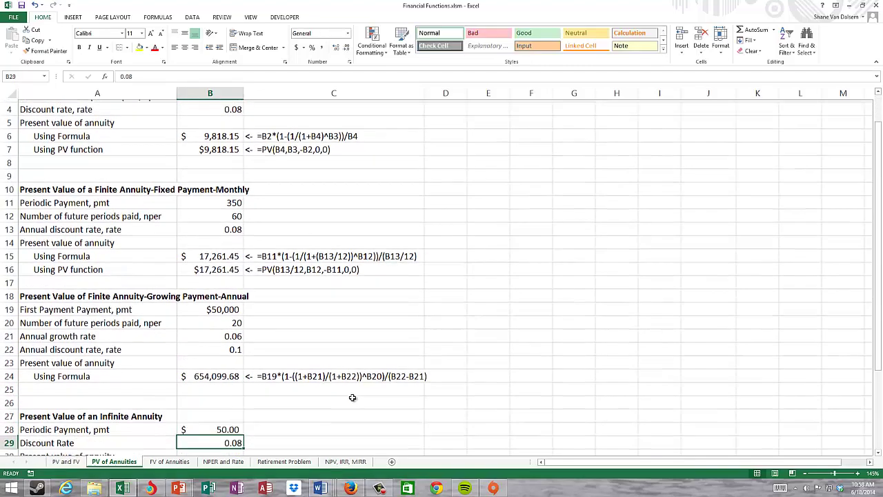
key("Down")
key("Down")
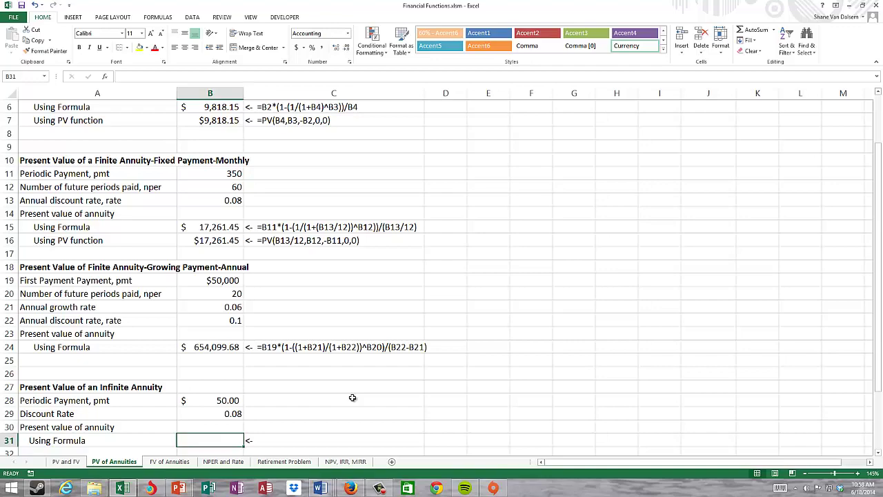
key("Up")
key("Up")
key("Up")
key("Up")
key("Left")
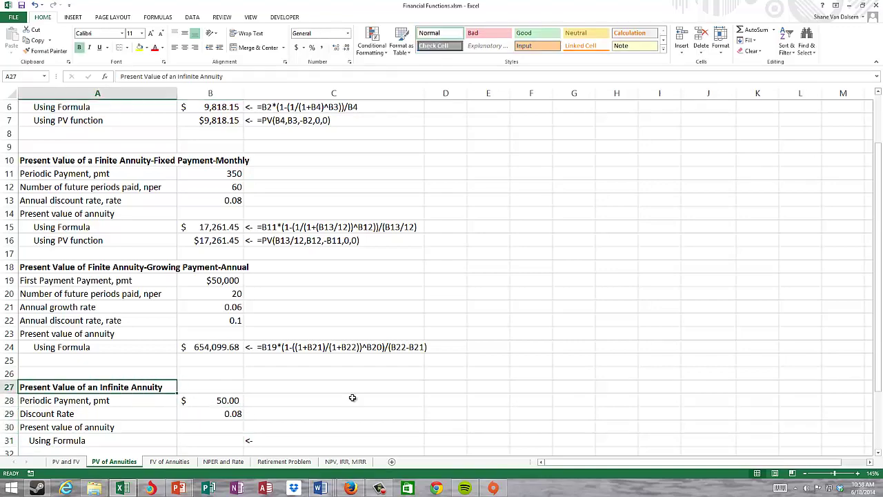
key("Right")
key("Right")
key("Left")
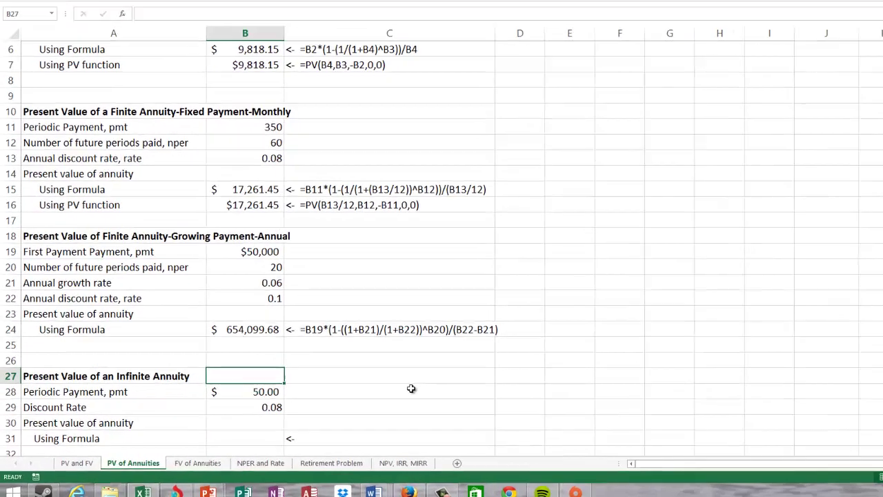
- Enter =B28/B29 in B31 to calculate the infinite annuity's present value by formula
key("Down")
key("Down")
key("Down")
key("Down")
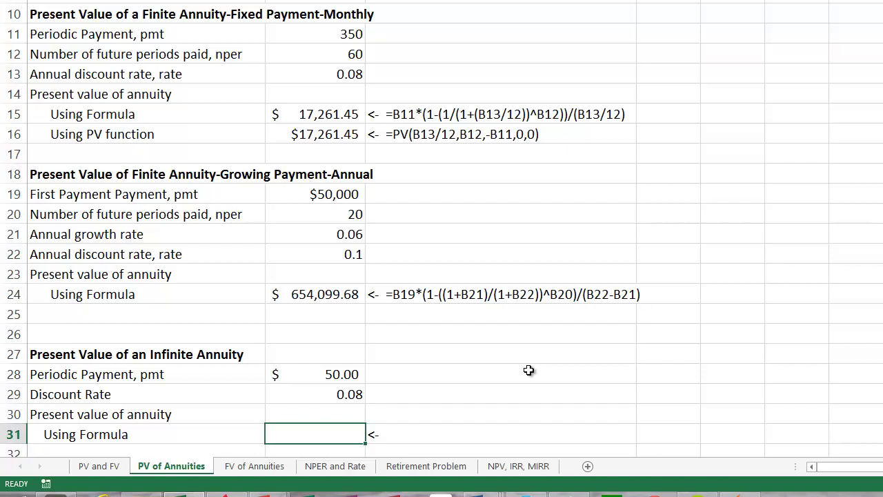
type("=")
key("Up")
key("Up")
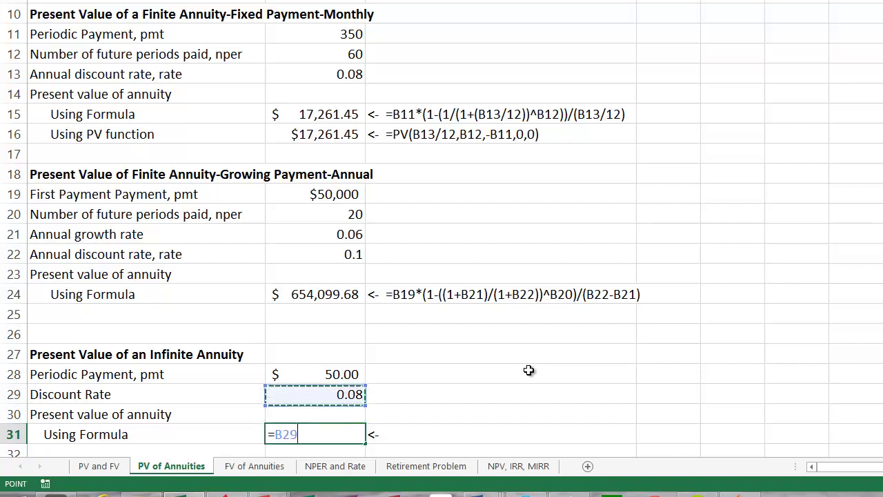
key("Up")
type("/")
key("Down")
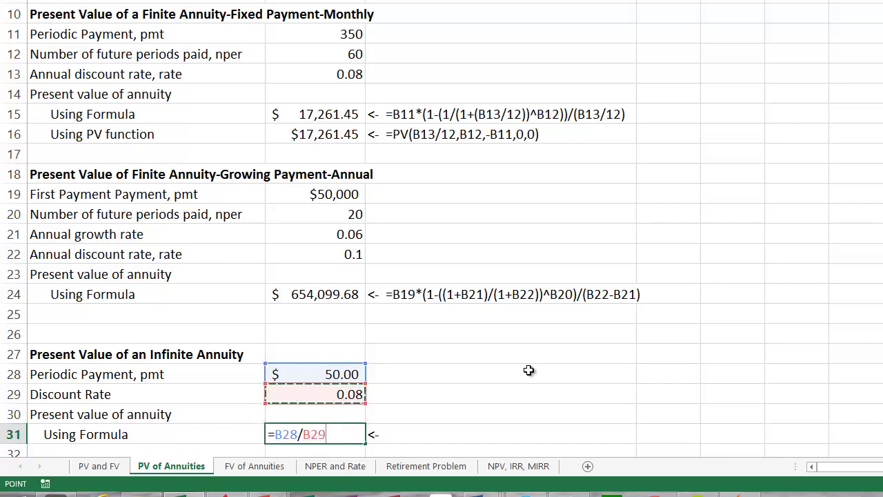
key("Return")
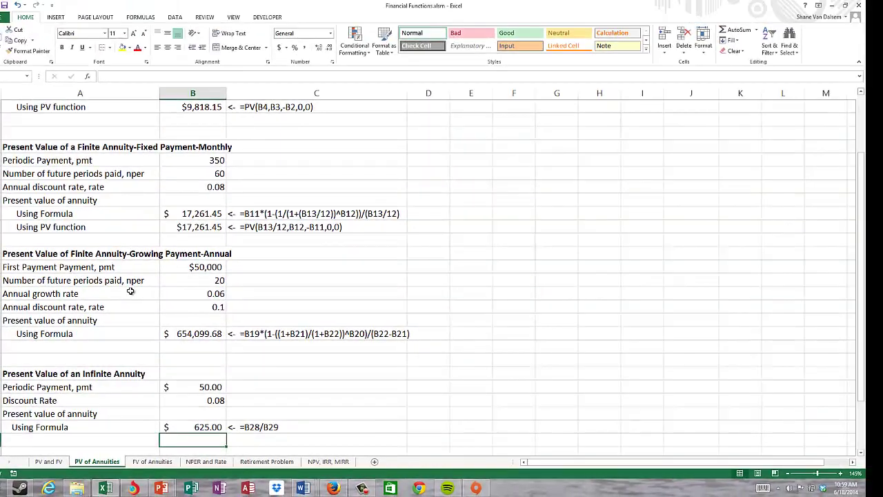
scroll(130, 291, "up", 2)
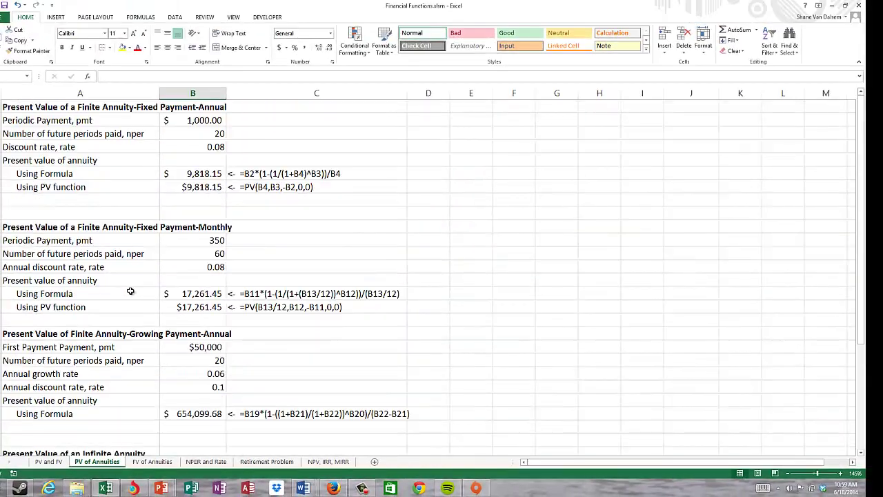